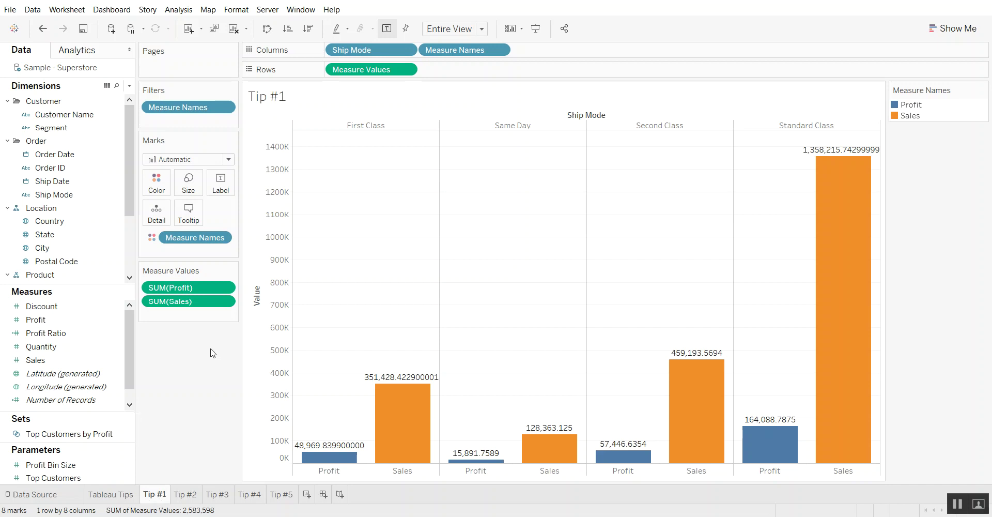
Select Profit and Sales together in Measures and open their Default Properties > Number Format.
mouse_move(406, 409)
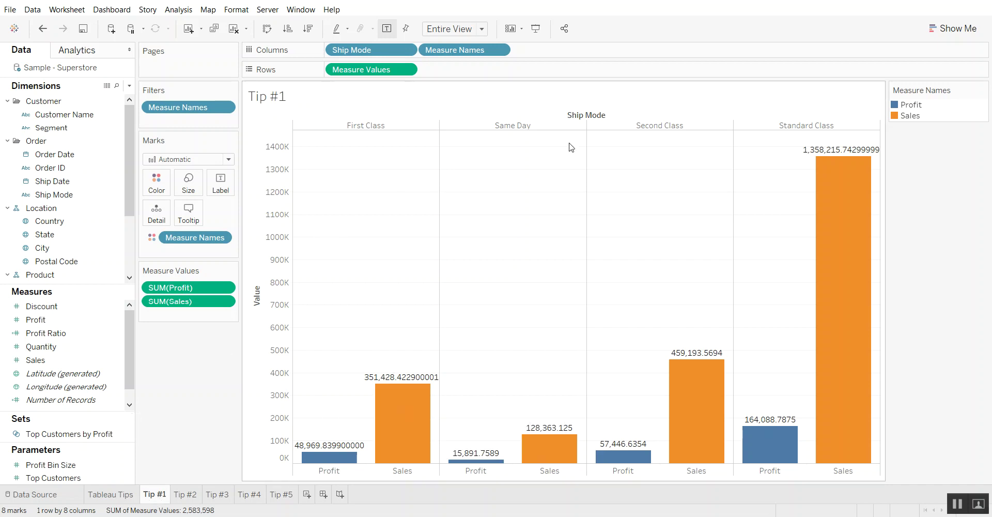
mouse_move(338, 449)
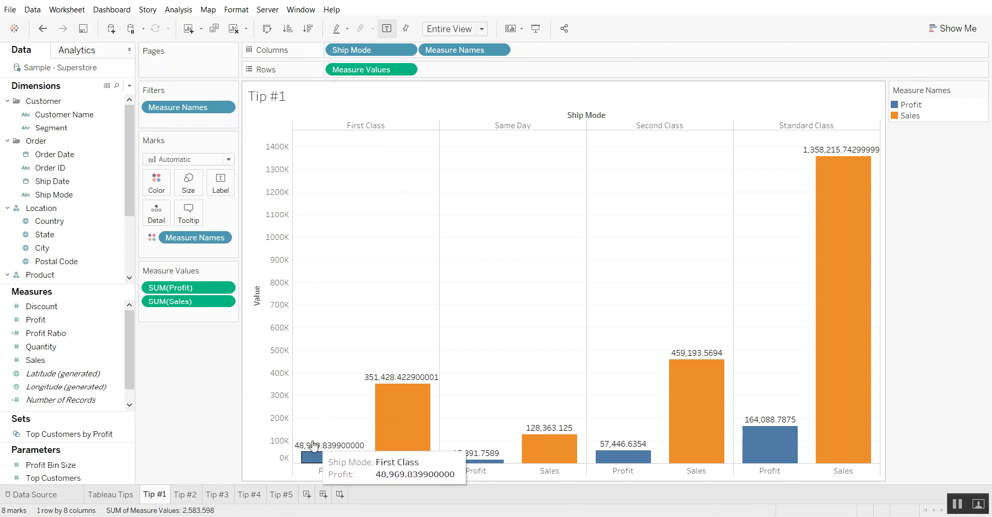
mouse_move(381, 431)
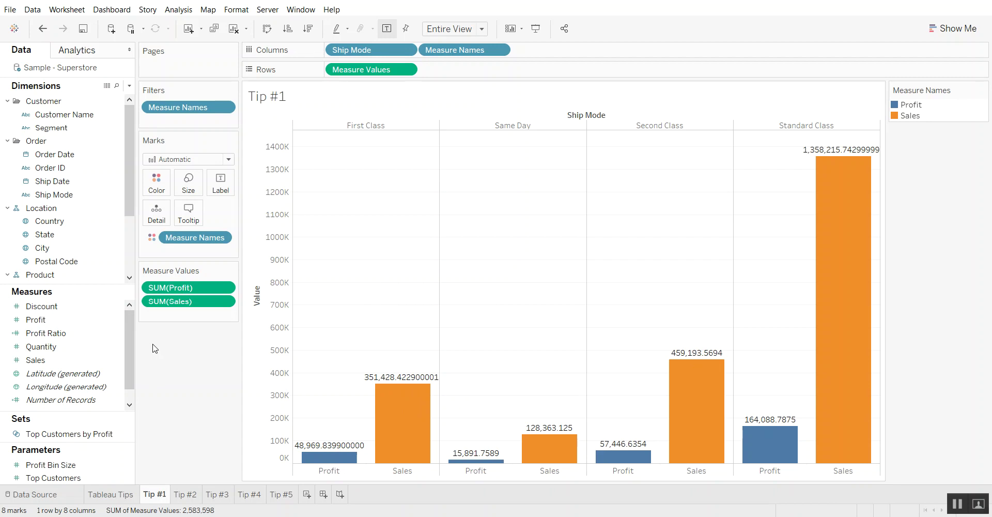
click(86, 319)
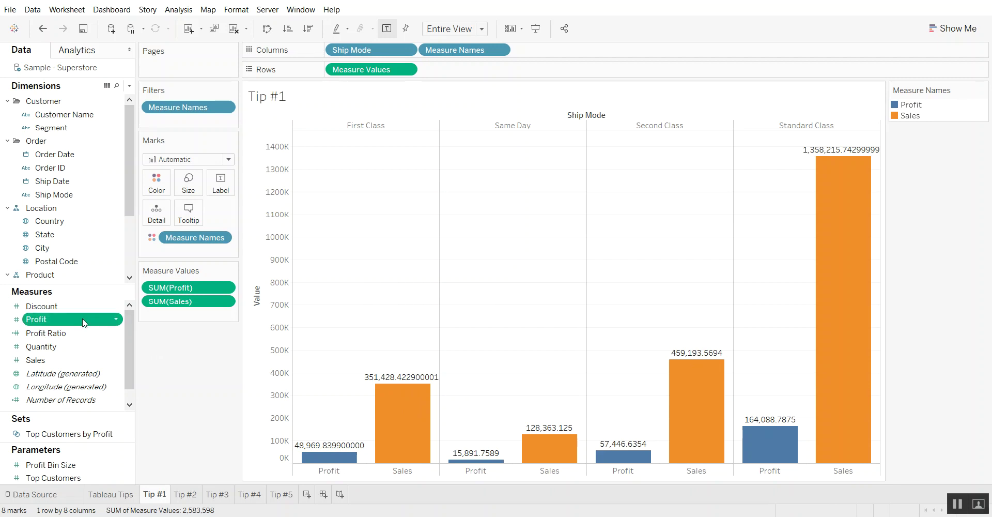
ctrl+click(77, 361)
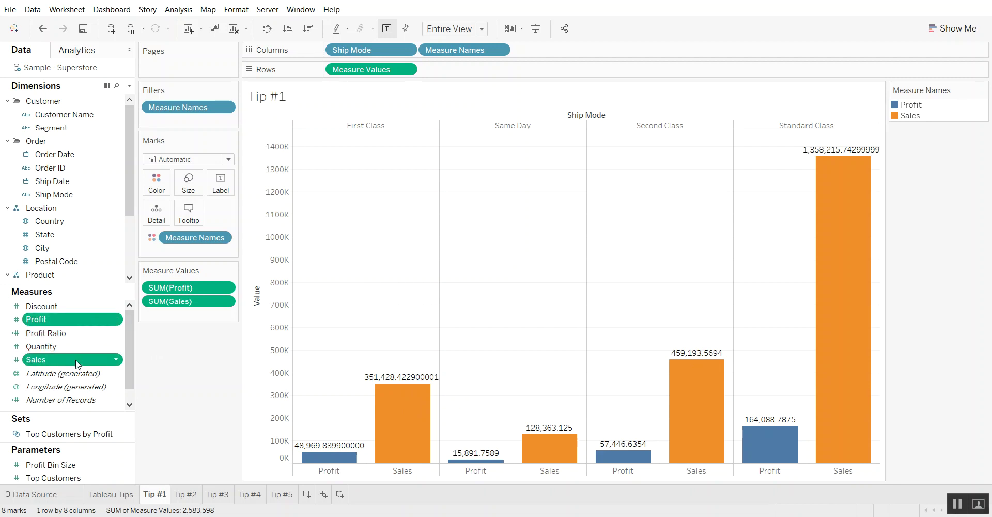
click(116, 320)
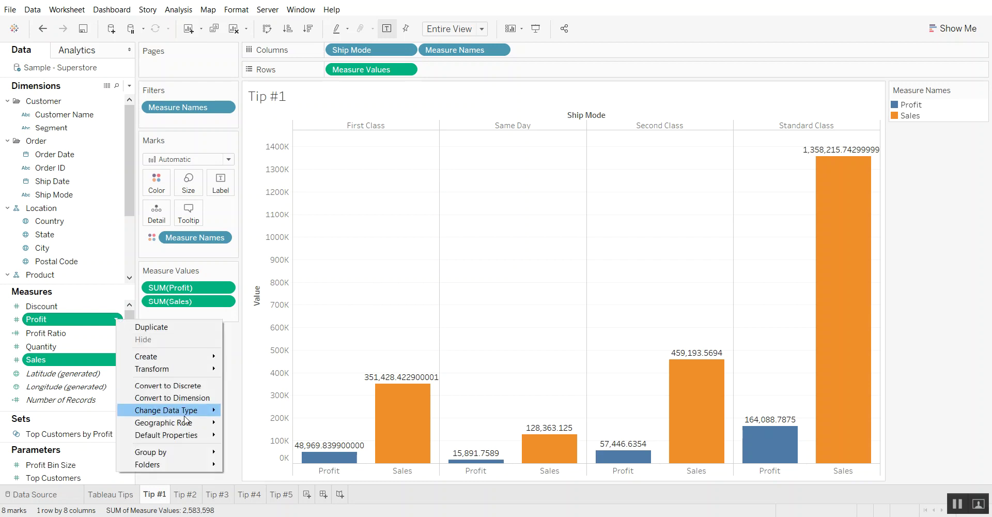
mouse_move(189, 438)
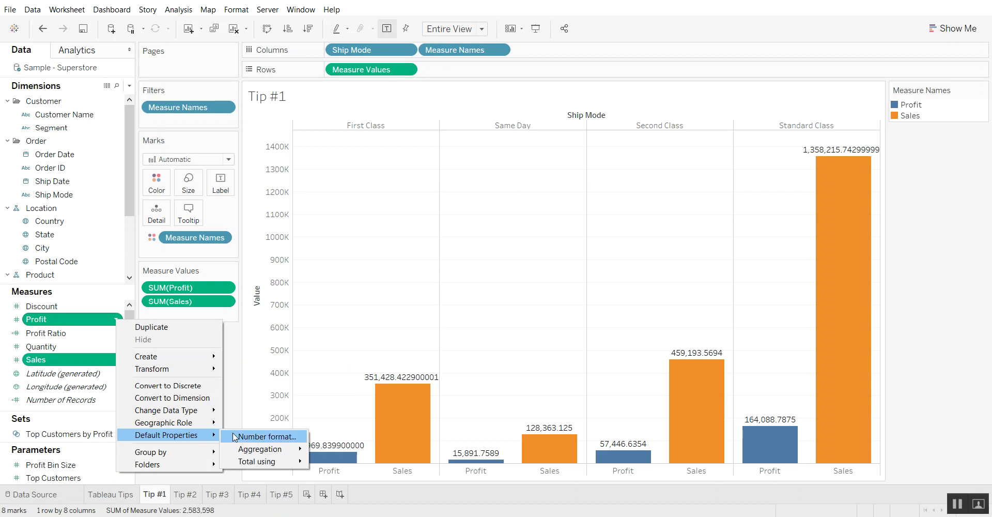
click(260, 438)
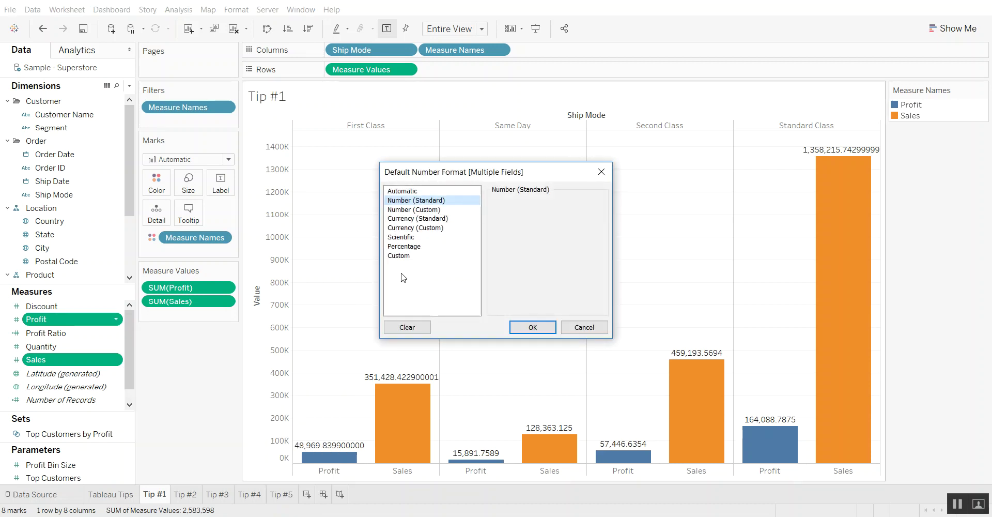
Format Profit and Sales as Currency (Custom) with 0 decimal places and Thousands (K) units.
click(414, 229)
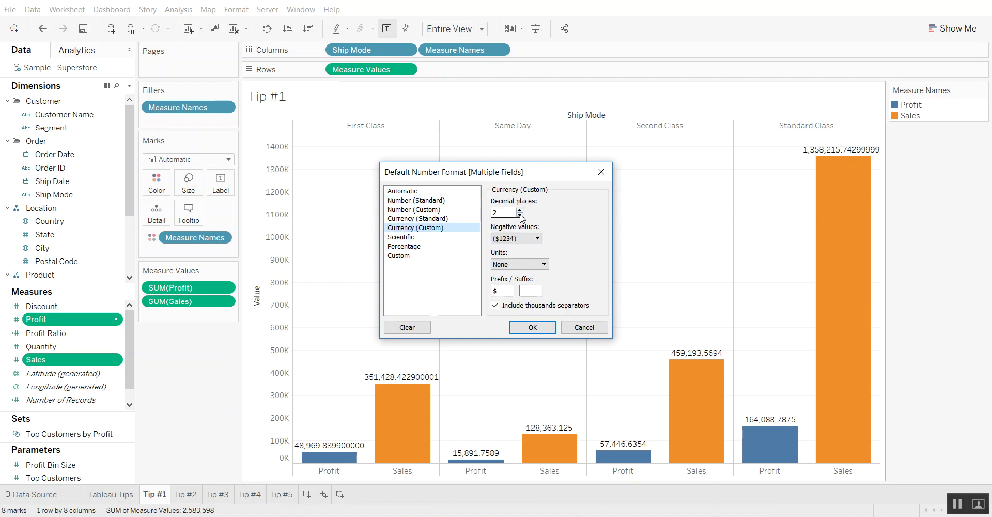
click(518, 264)
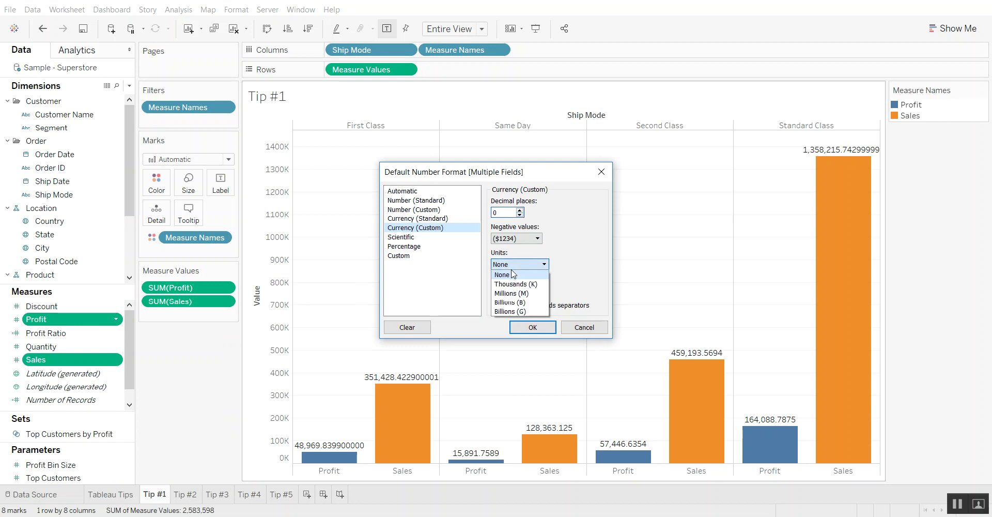
click(514, 284)
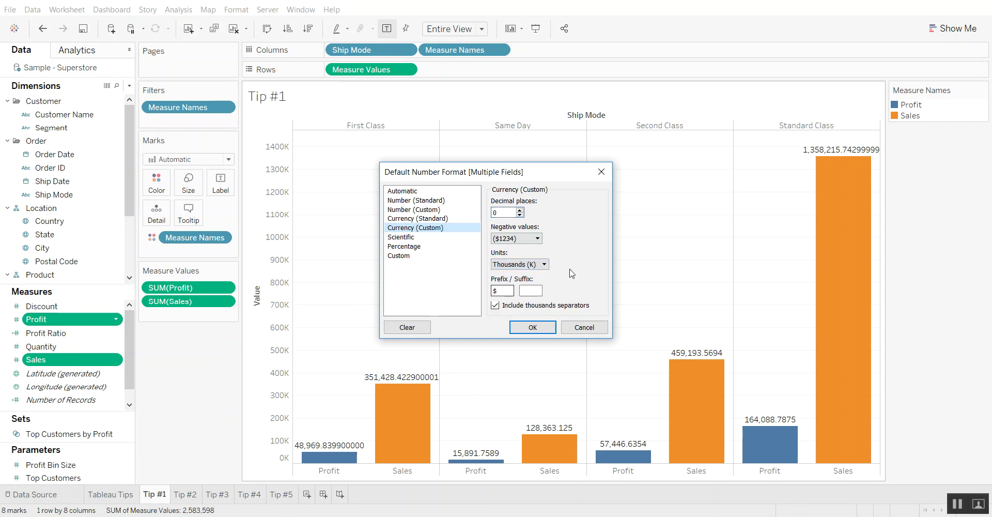
click(544, 330)
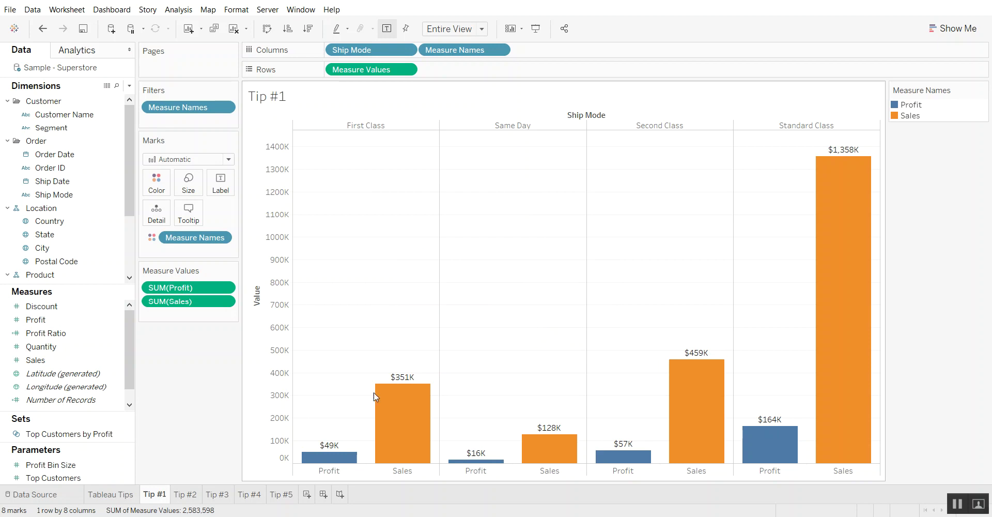
click(187, 494)
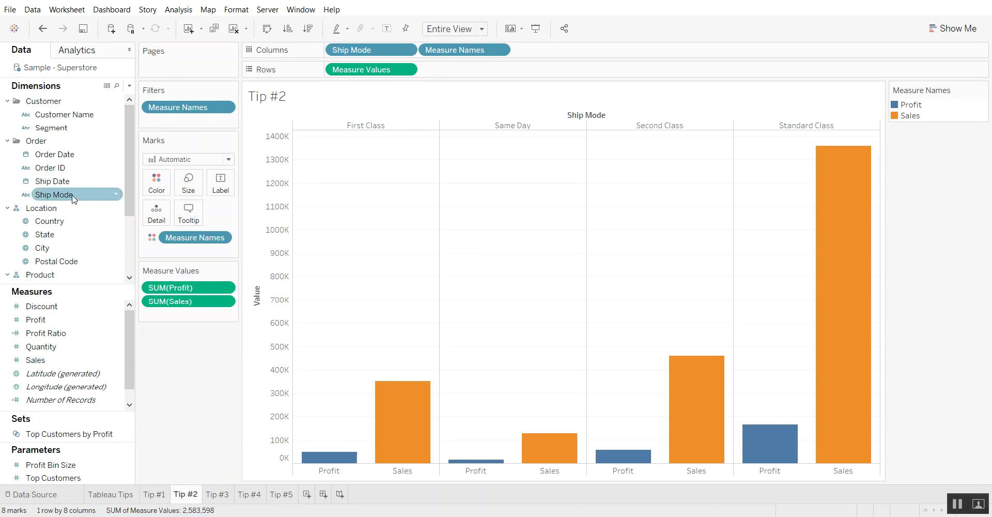
Drag Segment to Filters including all three segments, then remove that filter again.
drag(53, 128, 147, 124)
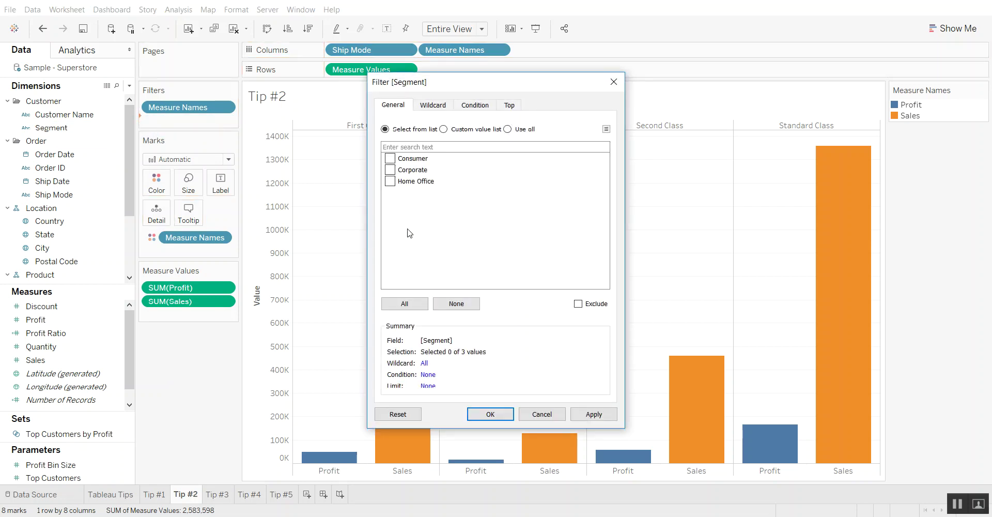
click(404, 303)
click(601, 415)
click(490, 414)
click(226, 121)
click(171, 150)
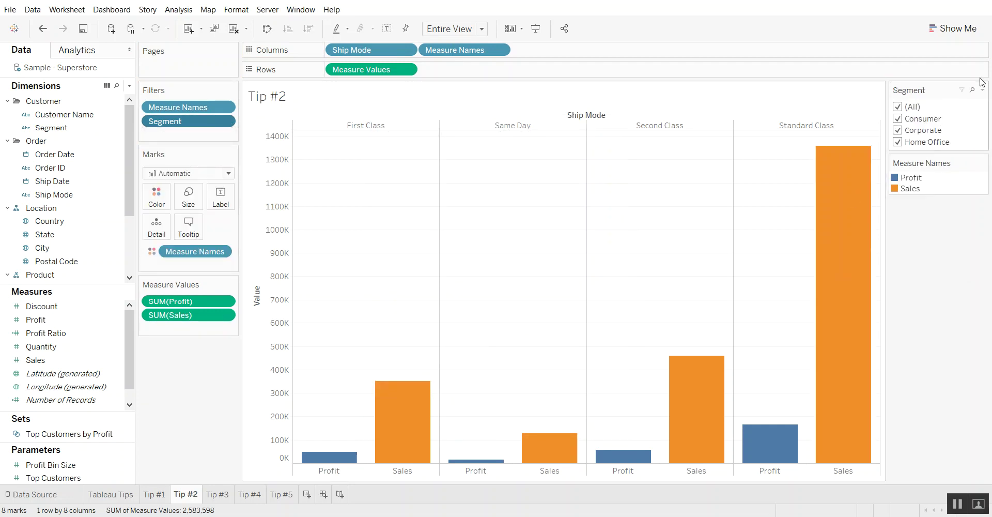
drag(171, 121, 6, 137)
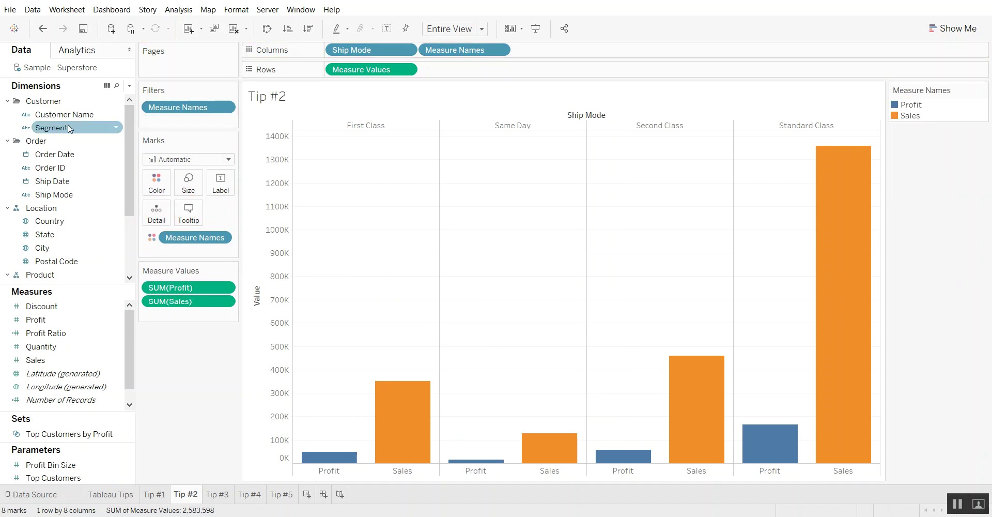
Add a Segment filter card to Tip #2 via Show Filter on the Segment field.
click(116, 129)
click(116, 129)
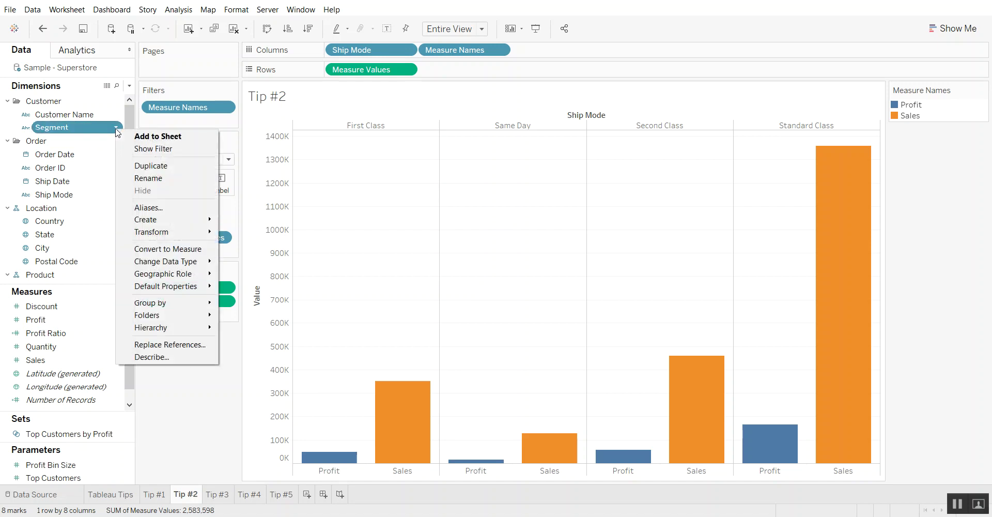
click(149, 151)
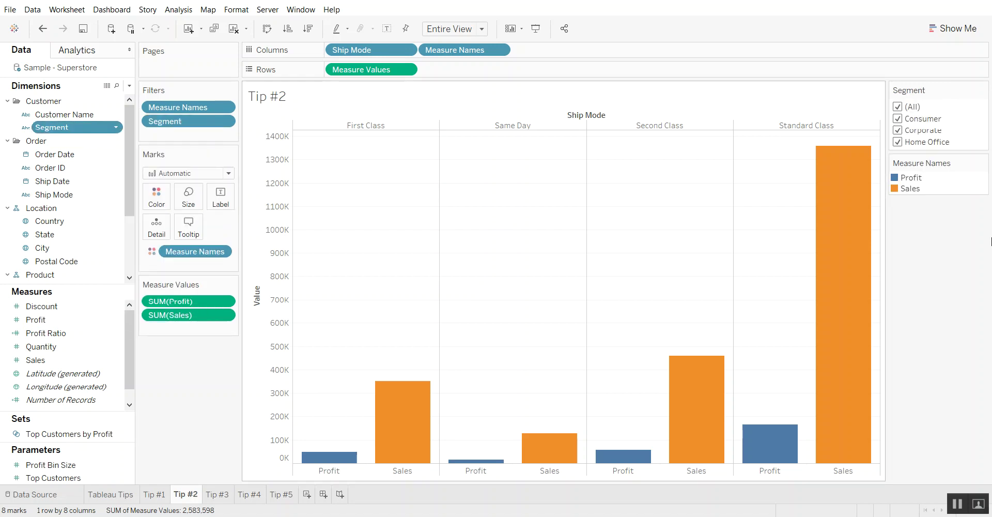
click(217, 494)
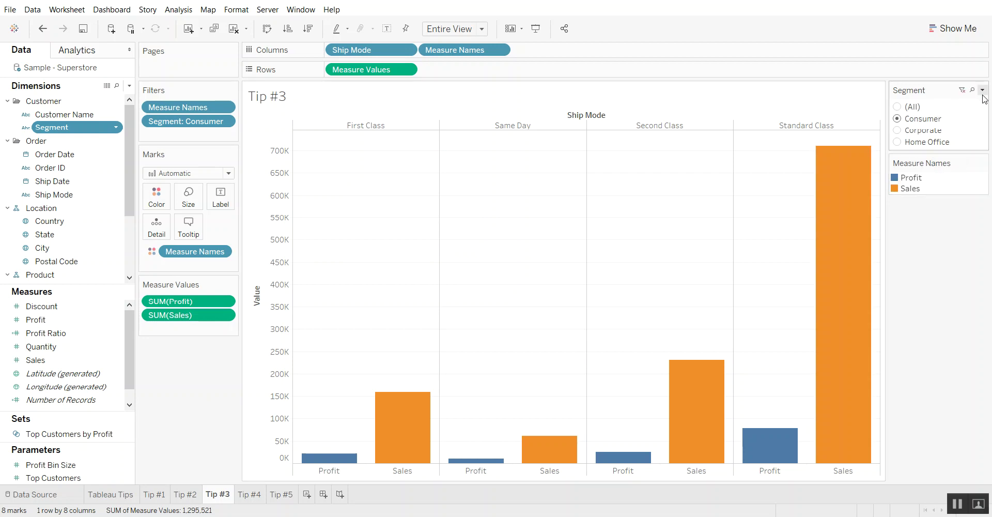
Uncheck Show "All" Value on the Segment filter card, leaving Consumer, Corporate and Home Office.
click(984, 92)
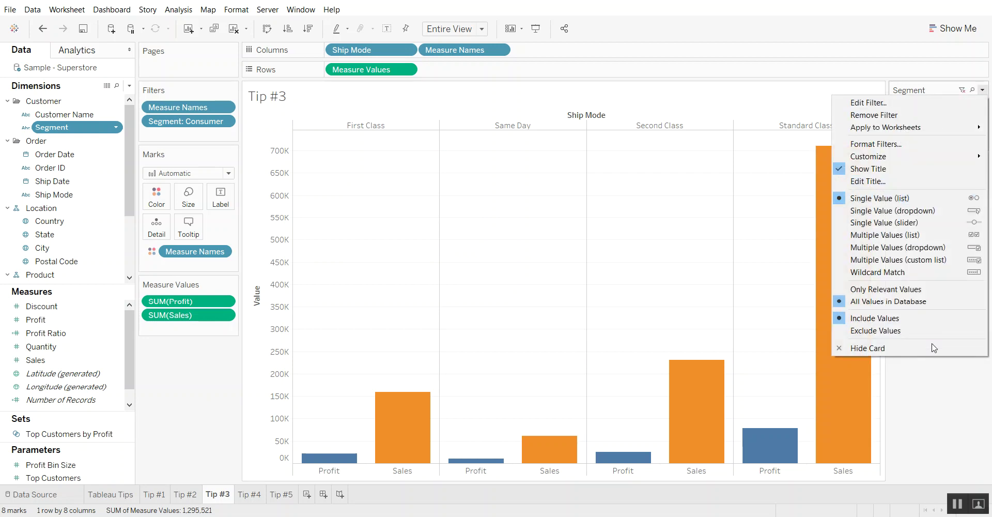
click(930, 395)
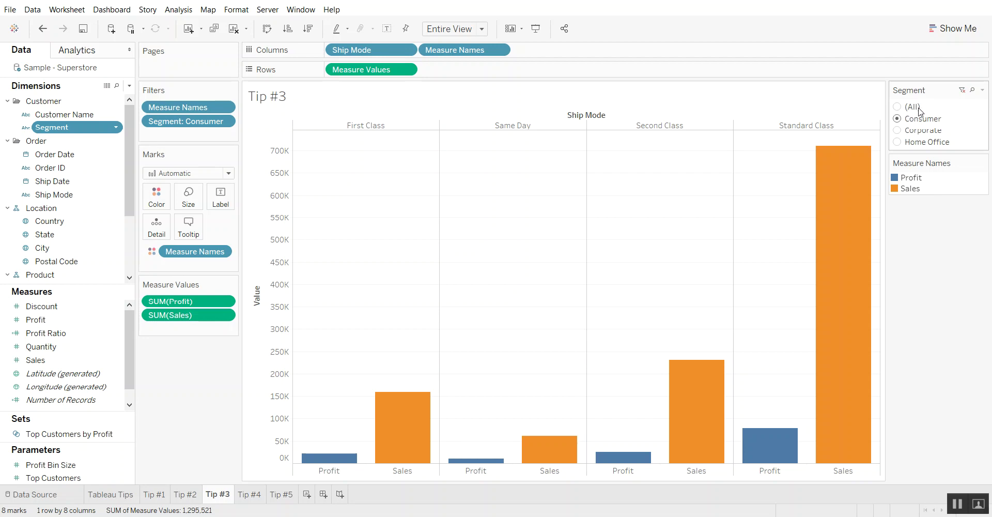
click(984, 91)
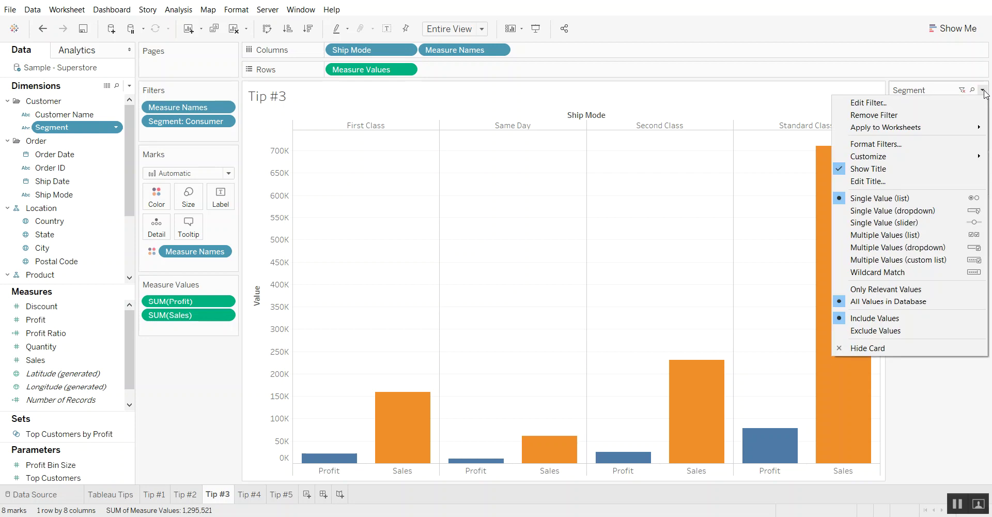
mouse_move(891, 160)
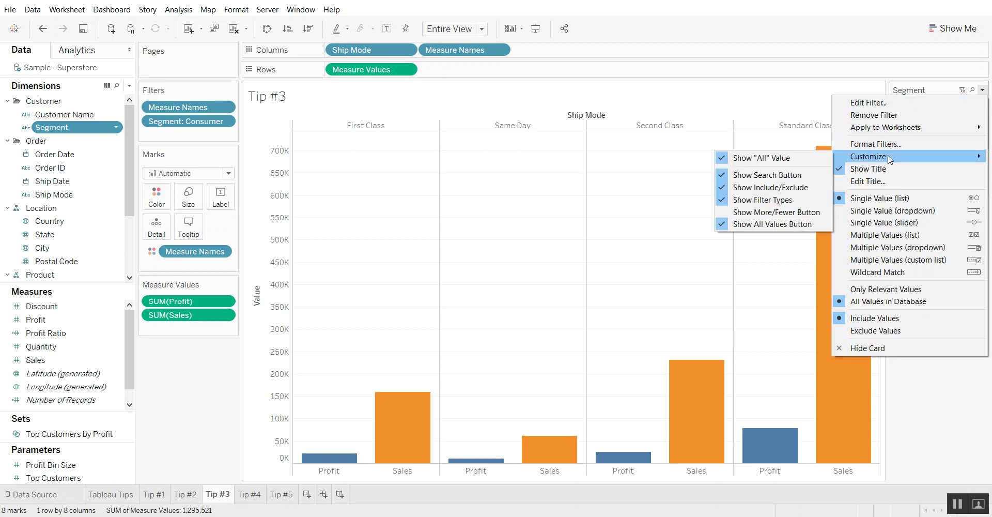
click(803, 163)
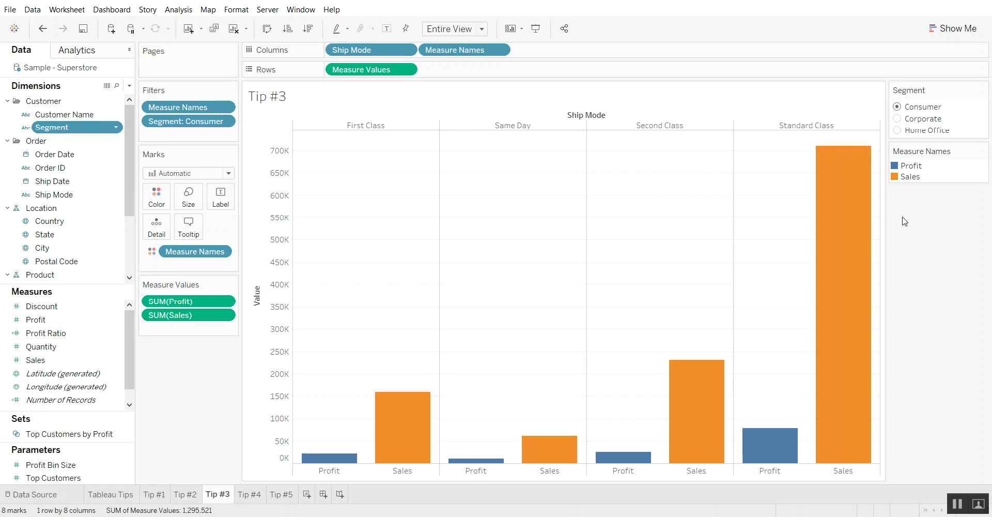
Drop a Table-scope reference line on Tip #4, keeping Value AVG(Discount) with Average aggregation.
click(242, 495)
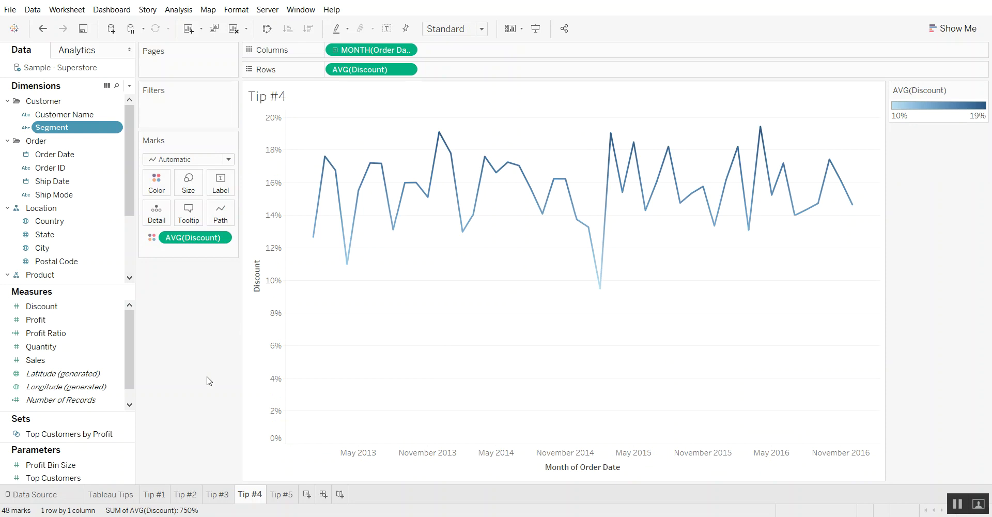
click(74, 51)
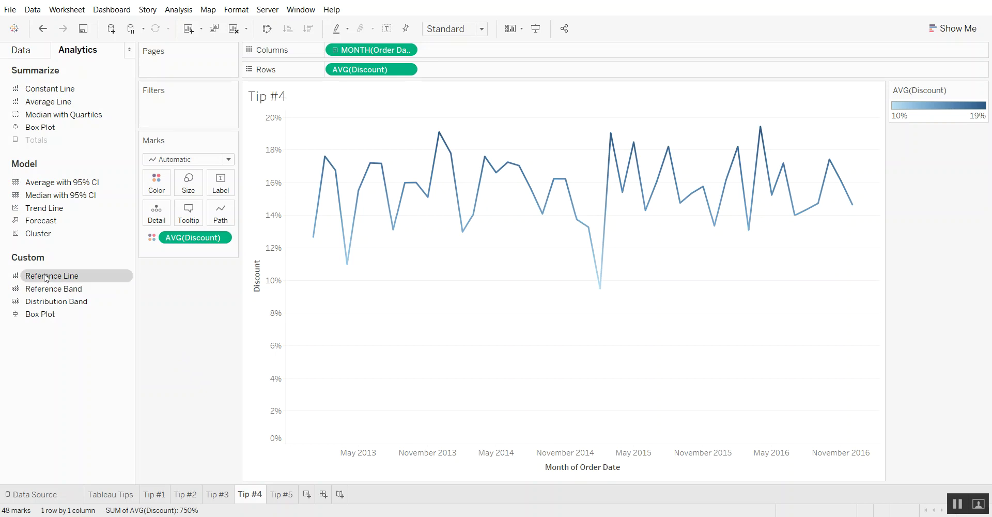
drag(45, 277, 353, 185)
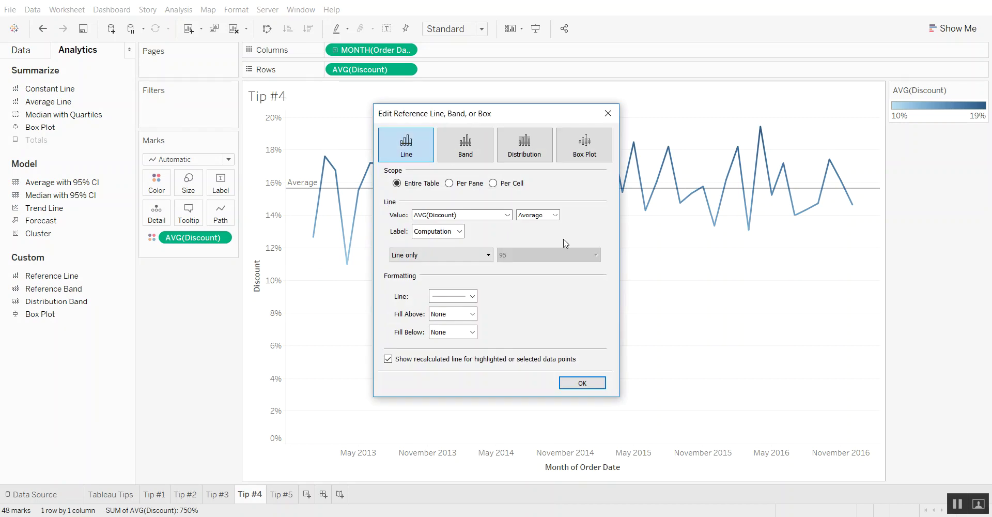
click(470, 215)
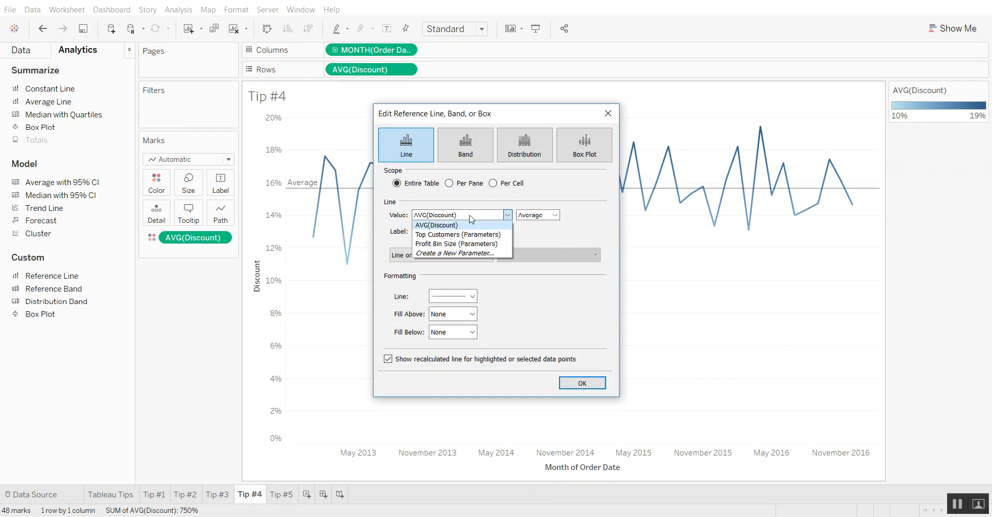
click(471, 217)
click(549, 216)
click(549, 217)
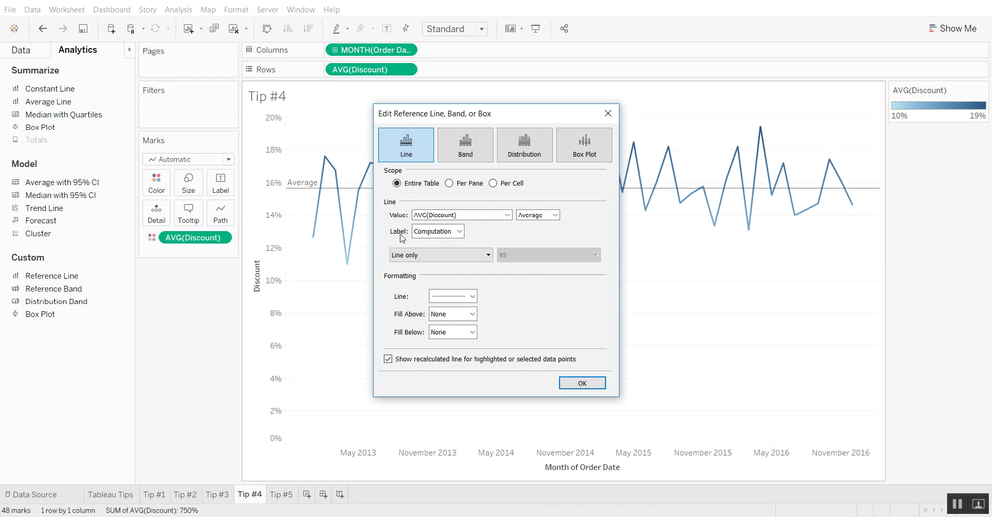
click(436, 233)
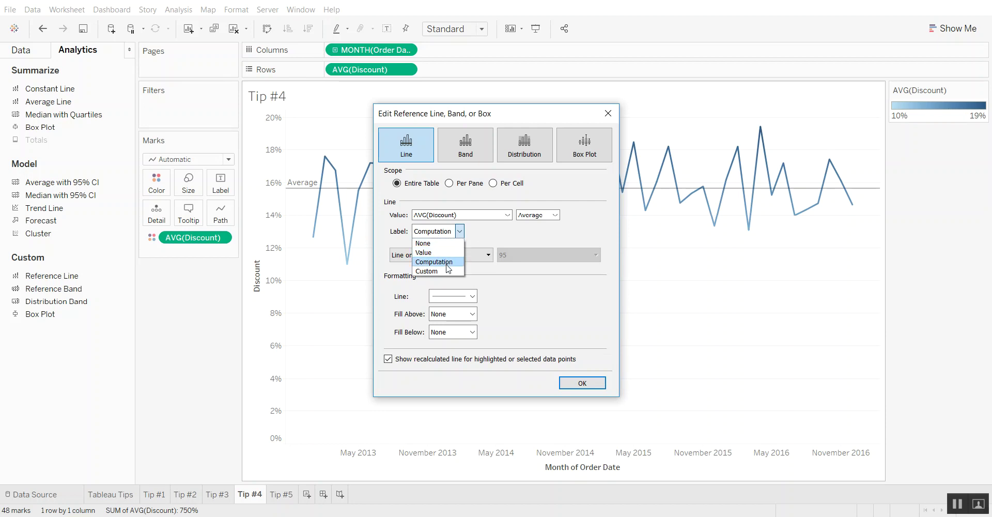
Give the average line a custom label, a name plus 'Avg' followed by <Value>, showing 16%.
click(446, 271)
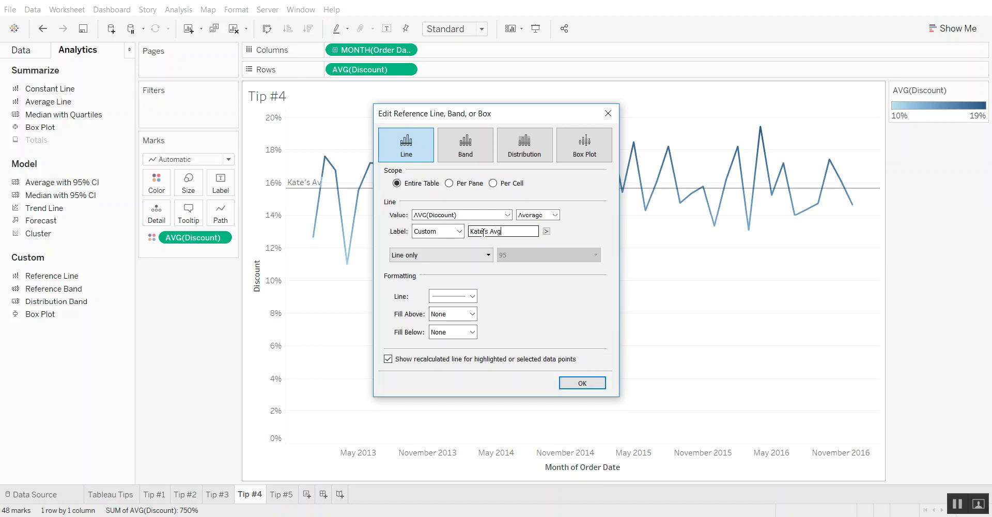
click(547, 231)
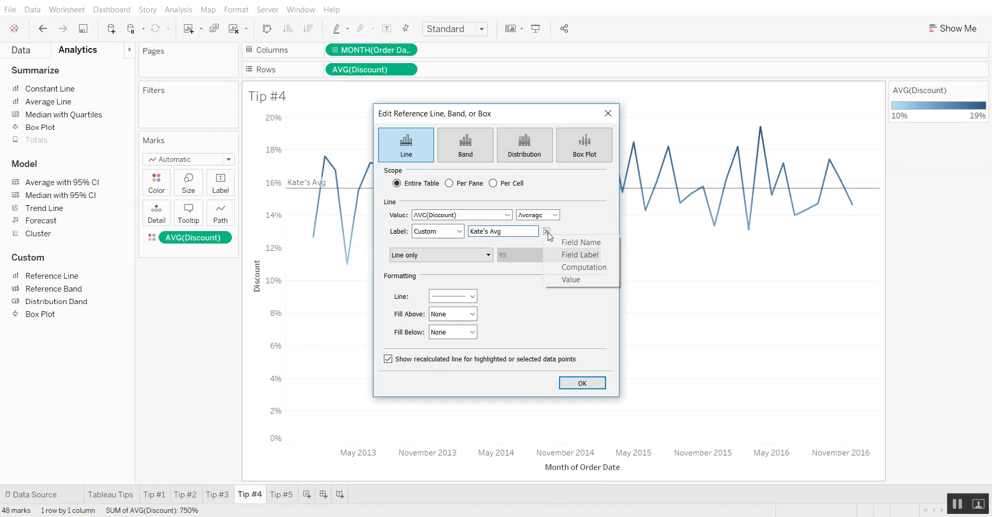
click(582, 279)
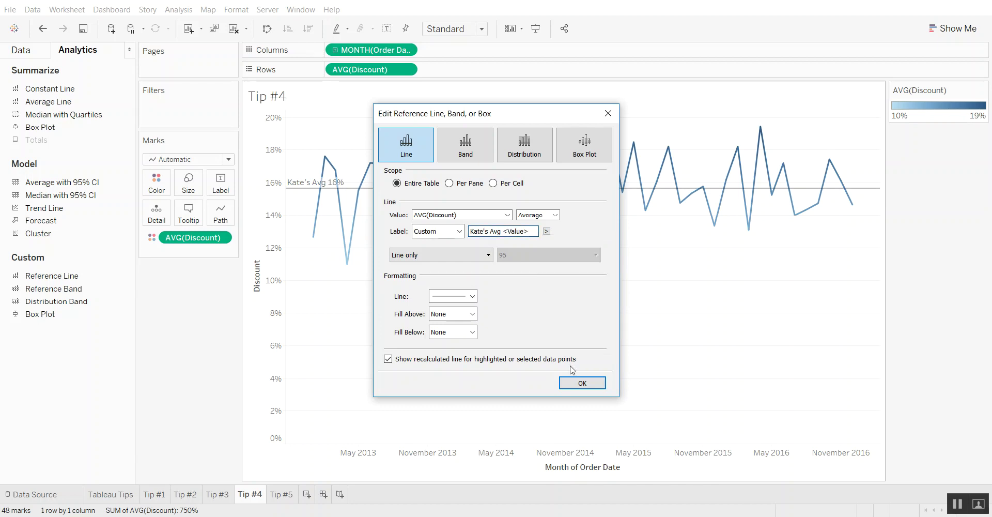
click(582, 384)
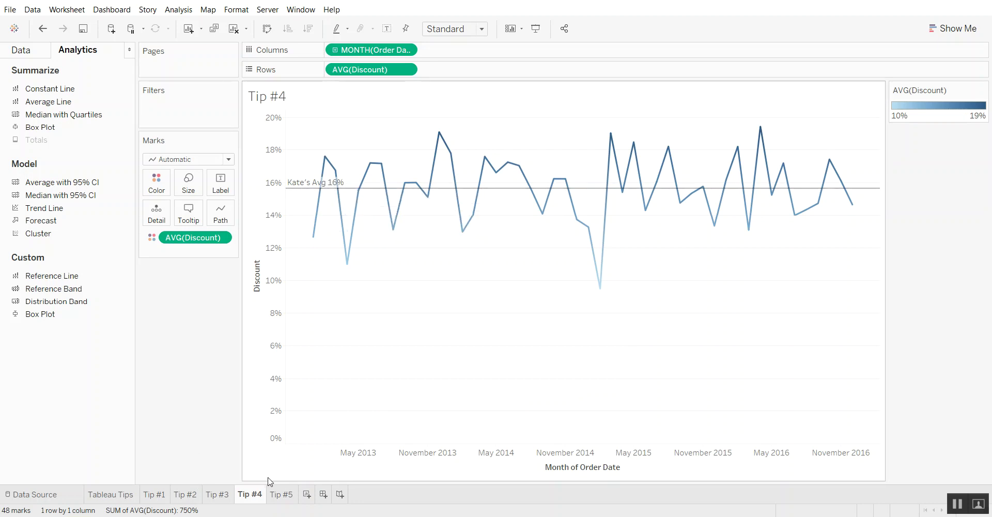
Apply a Moving Average quick table calculation to SUM(Sales) on Tip #5 and save it as Calculation1.
click(281, 496)
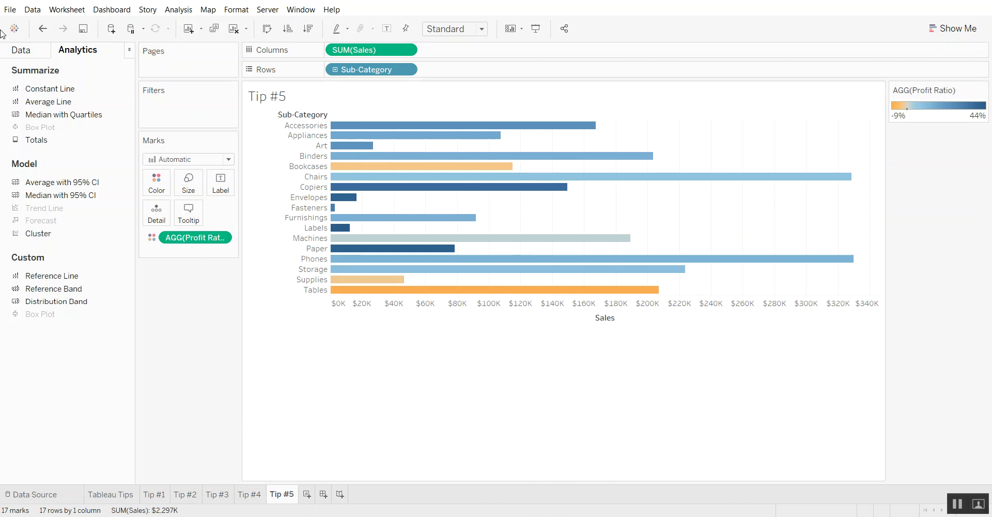
click(27, 54)
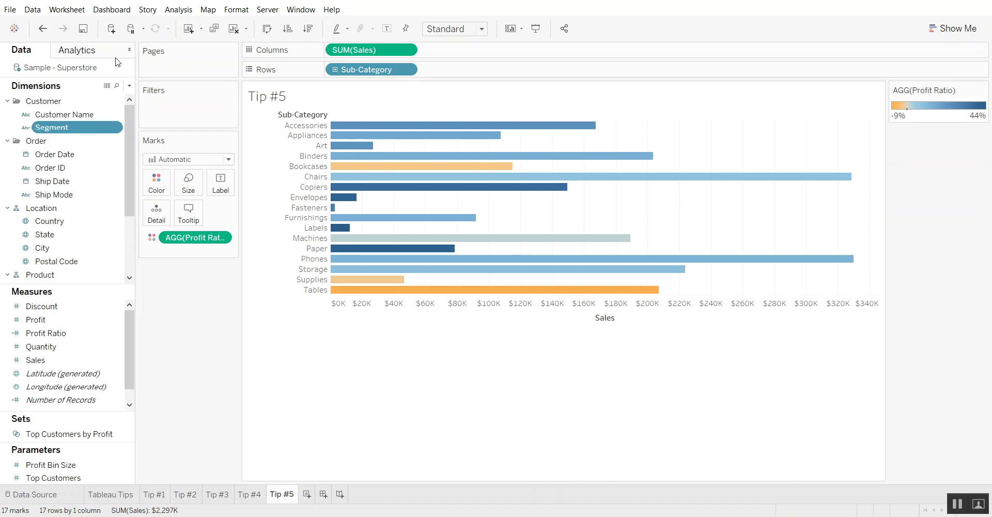
click(406, 49)
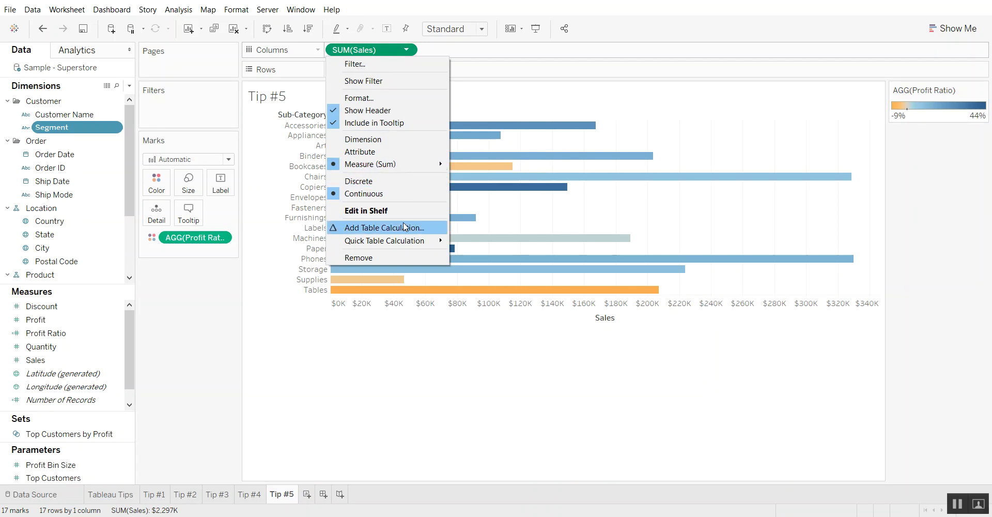
mouse_move(405, 240)
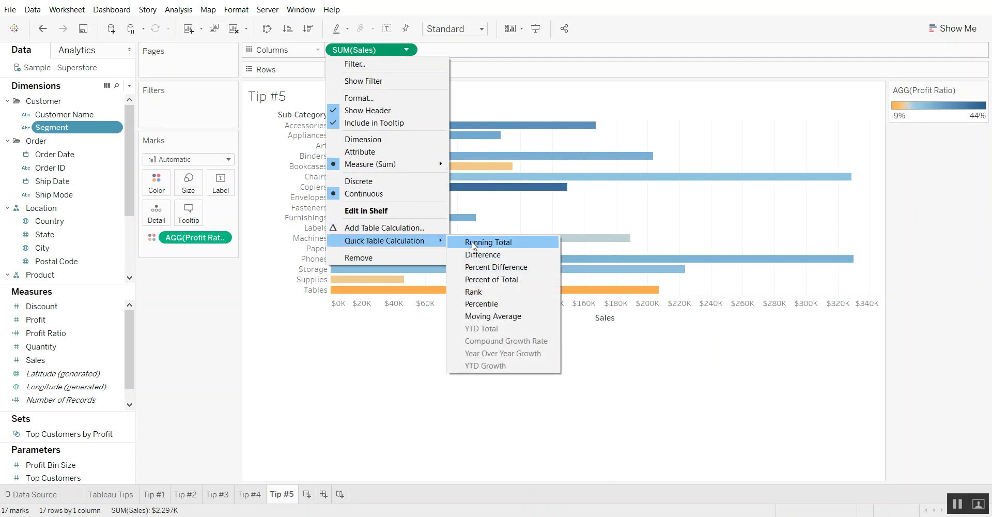
click(491, 316)
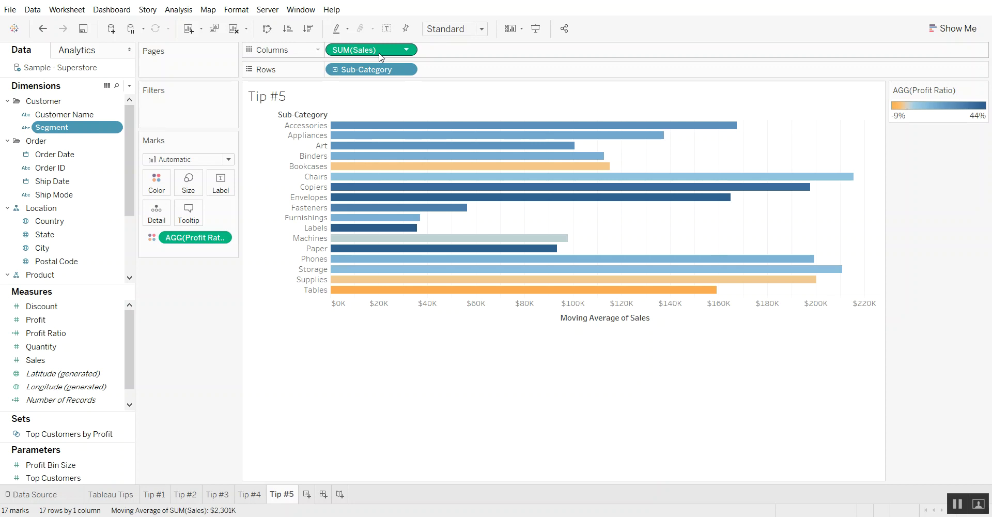
mouse_move(380, 56)
drag(381, 52, 51, 333)
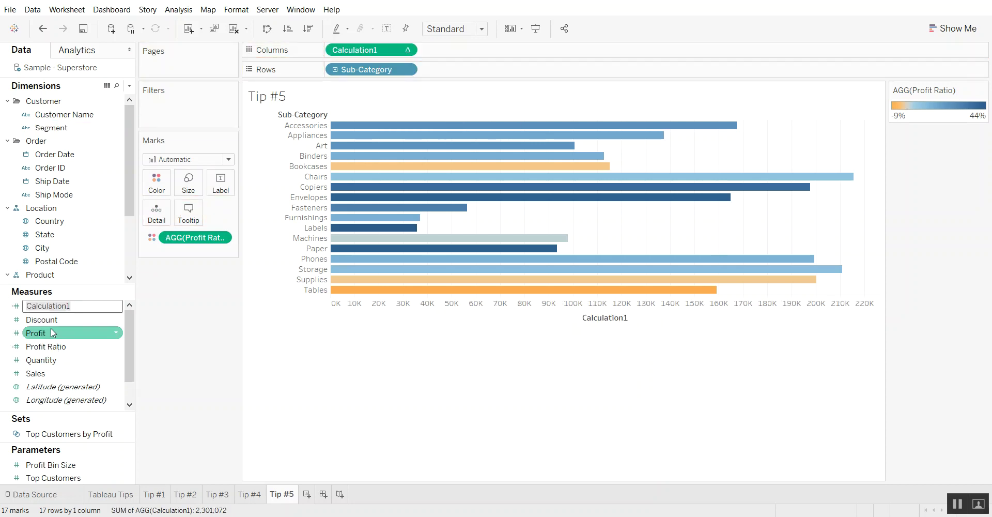
Rename the moving-average calculated field to New Field.
click(83, 307)
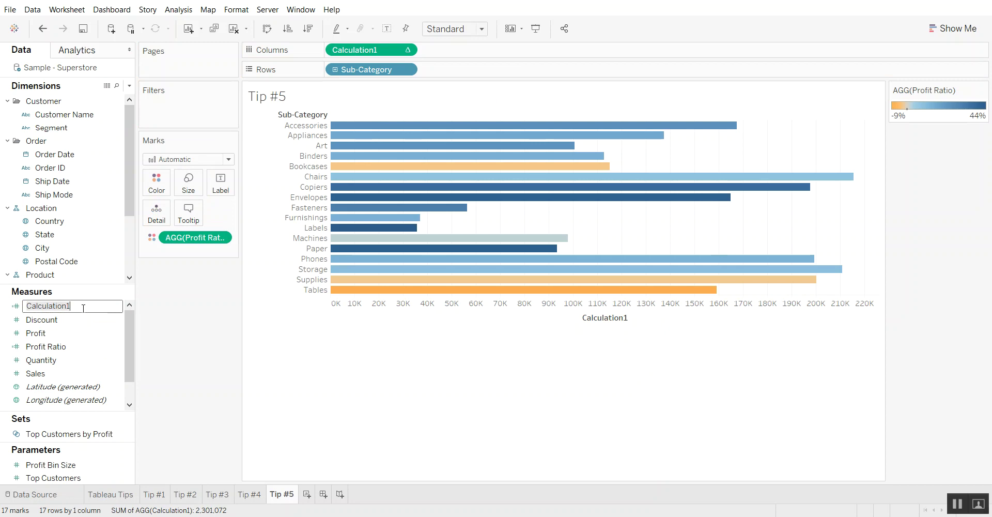
text(New Field)
key(Return)
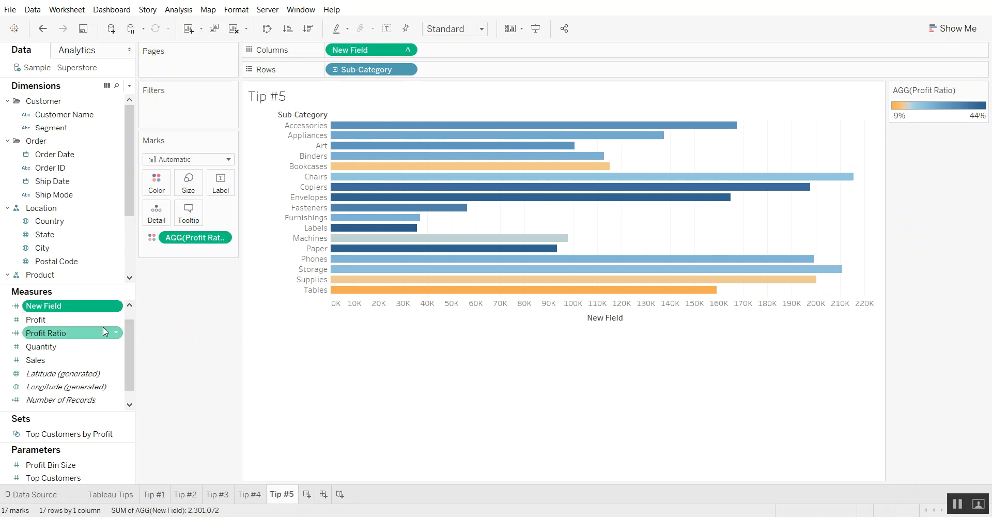
Edit New Field's formula to WINDOW_AVG(SUM([Sales]), -2, 0) * 3 and apply it.
right_click(118, 306)
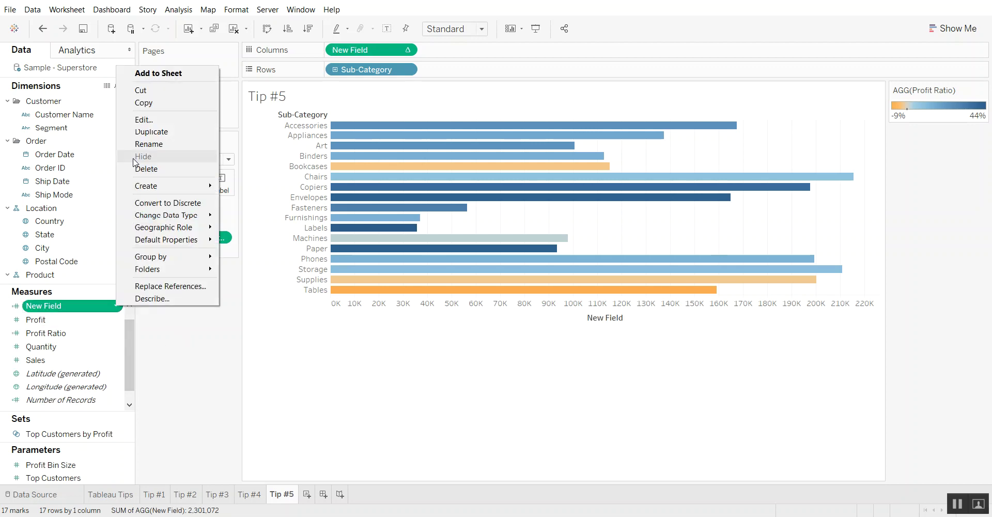
click(150, 123)
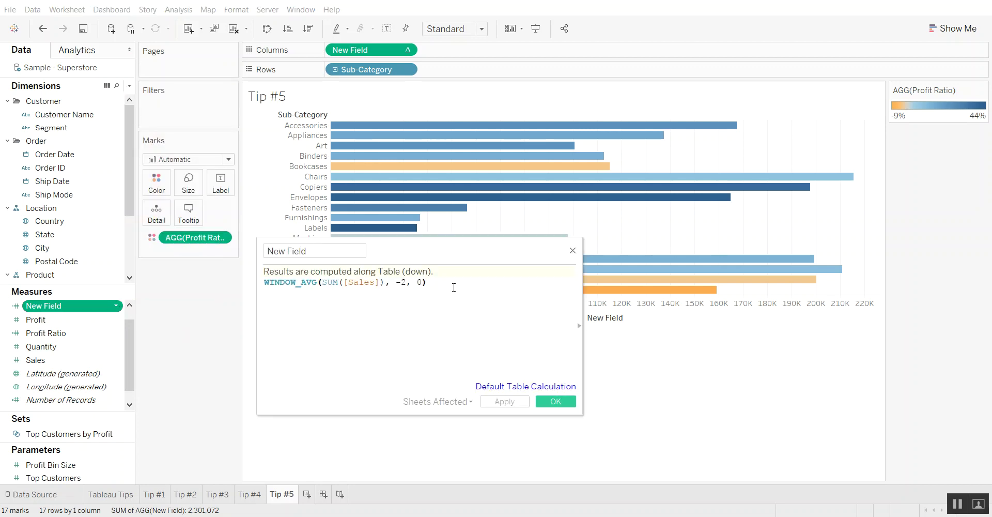
text(* 3)
click(504, 401)
click(552, 403)
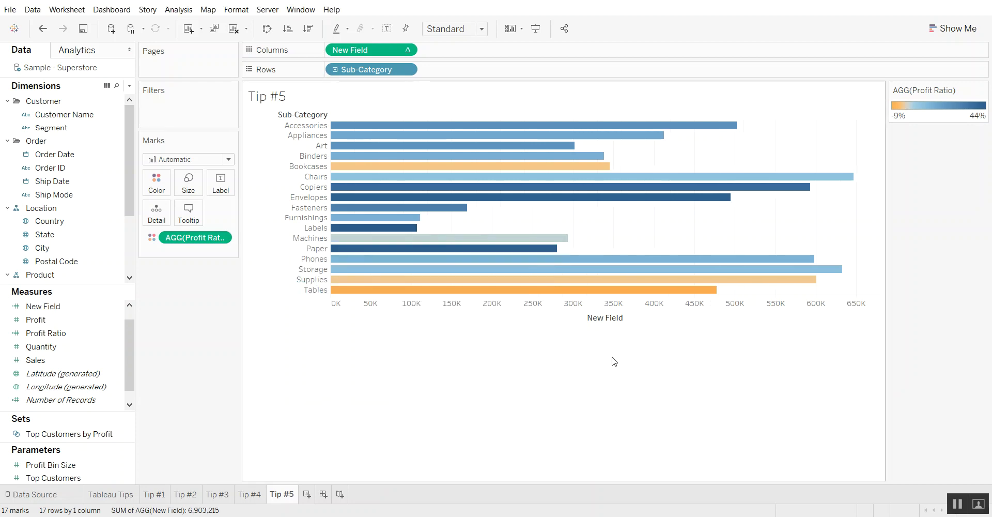